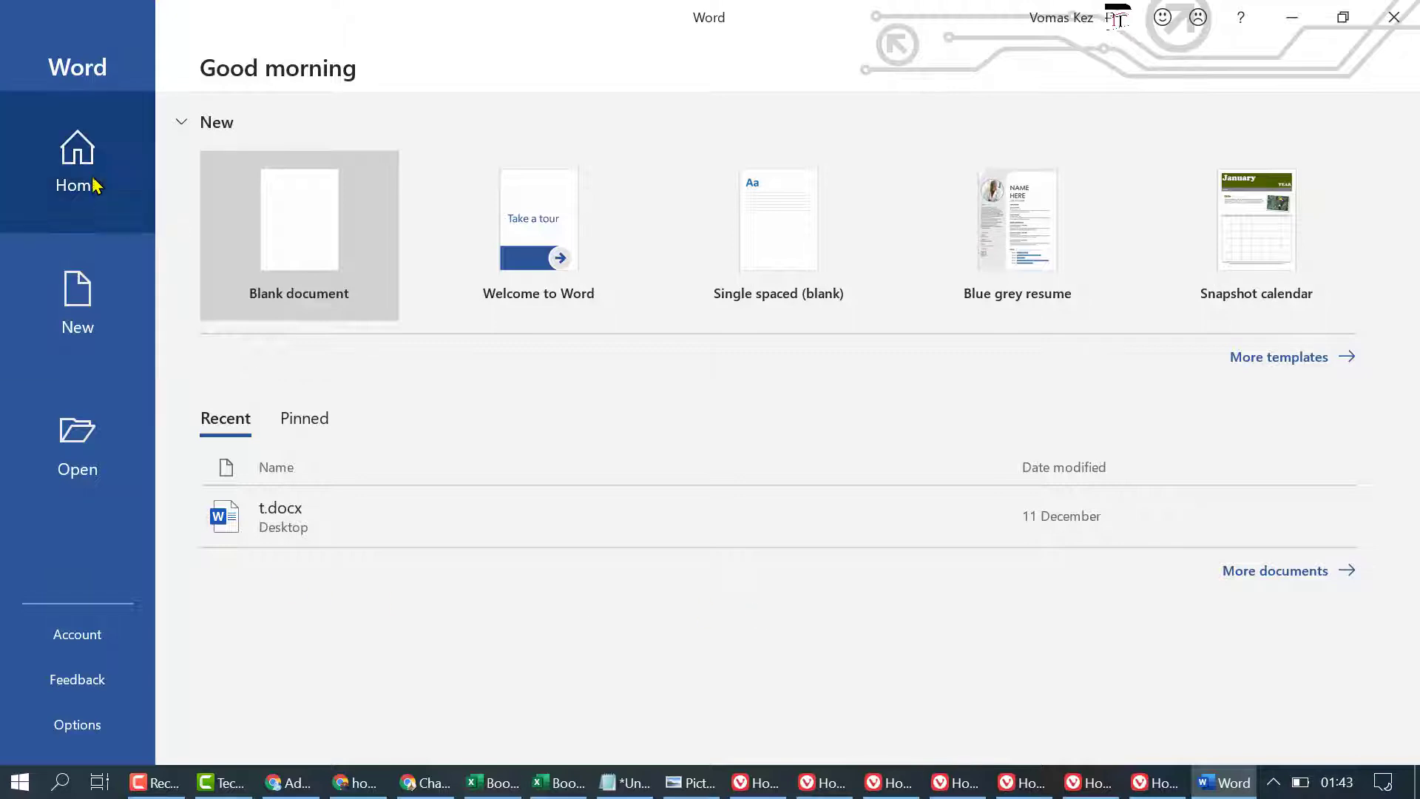
Step: Open Word Options and go to the Save category
left_click(78, 724)
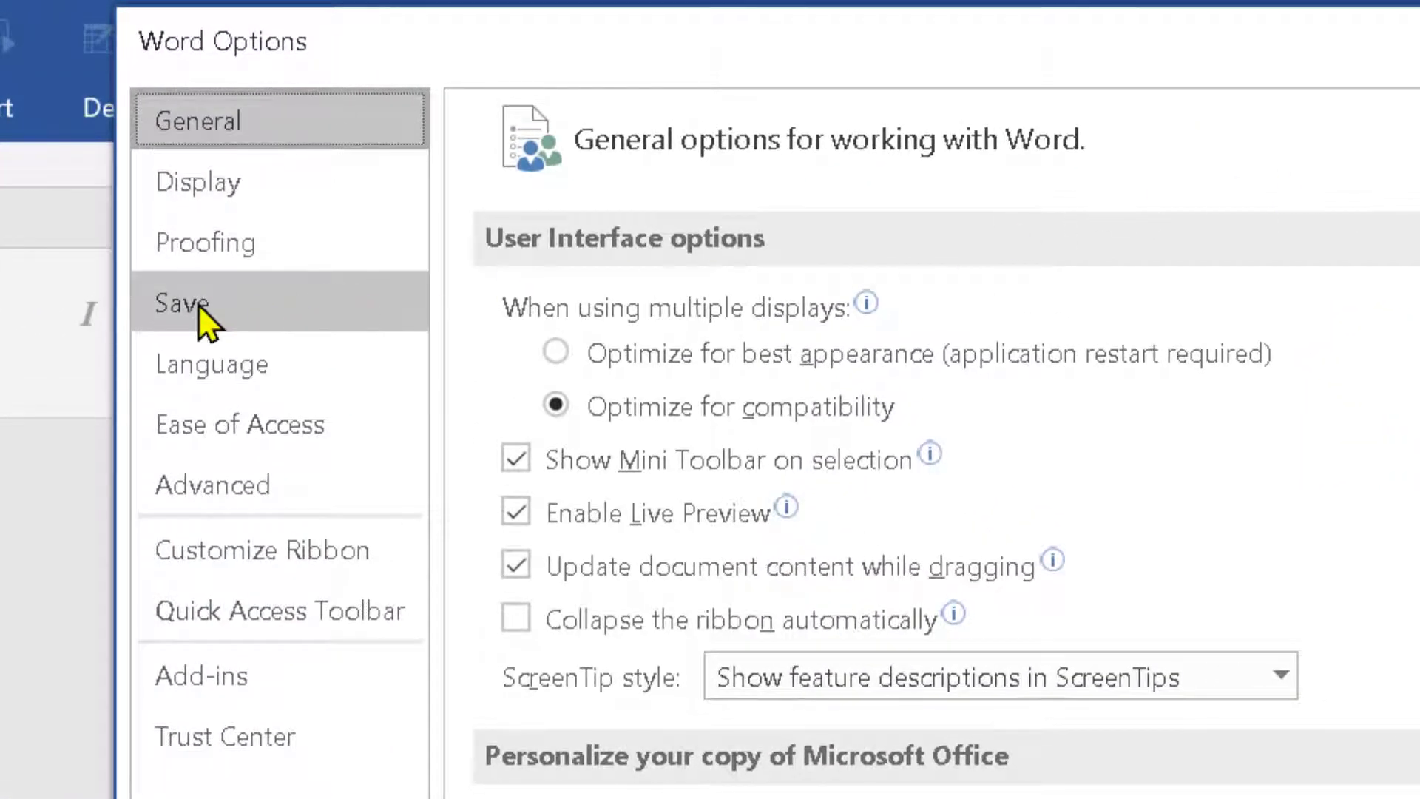
left_click(199, 306)
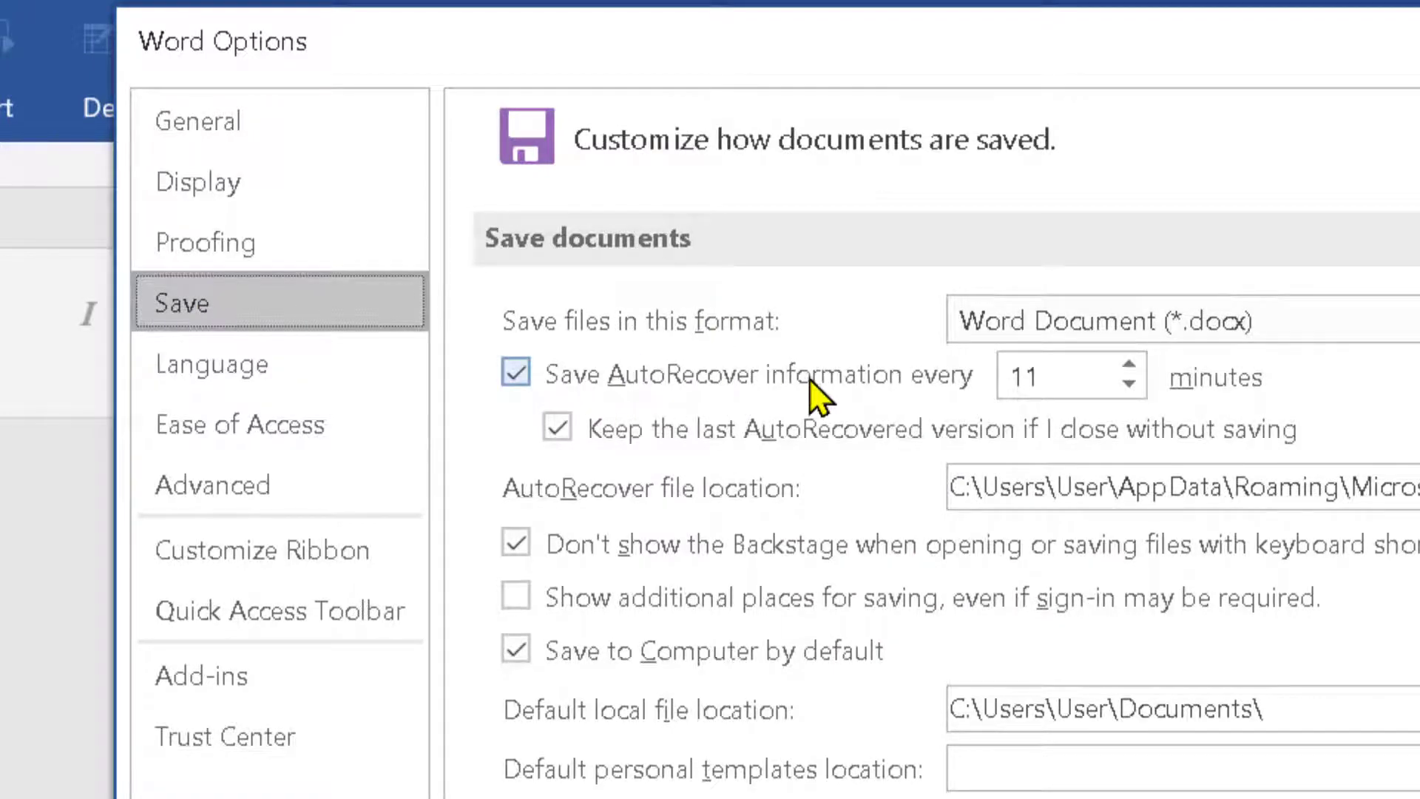
Step: Keep AutoRecover checked and change its save interval from 11 to 1 minute
left_click(514, 375)
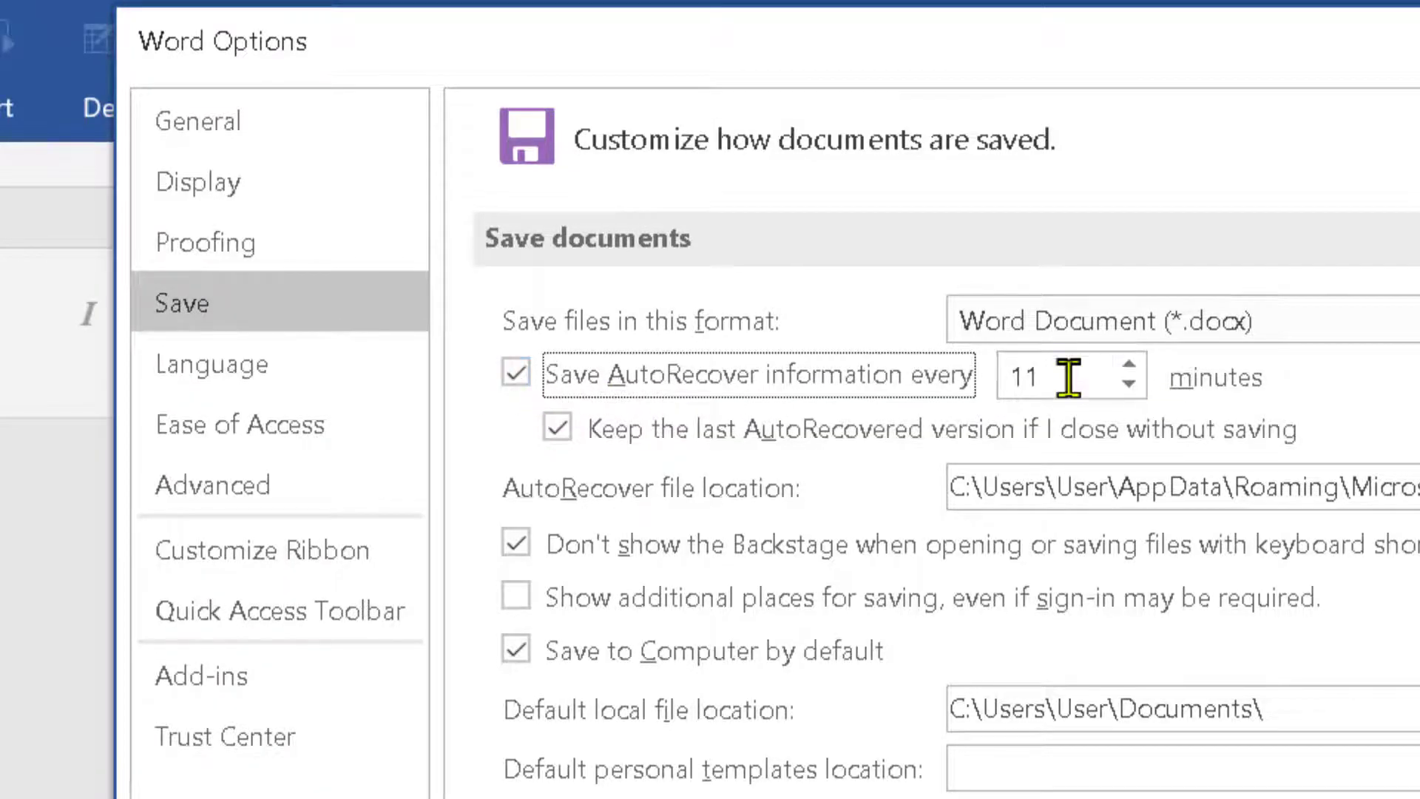
left_click(1016, 375)
key("BackSpace")
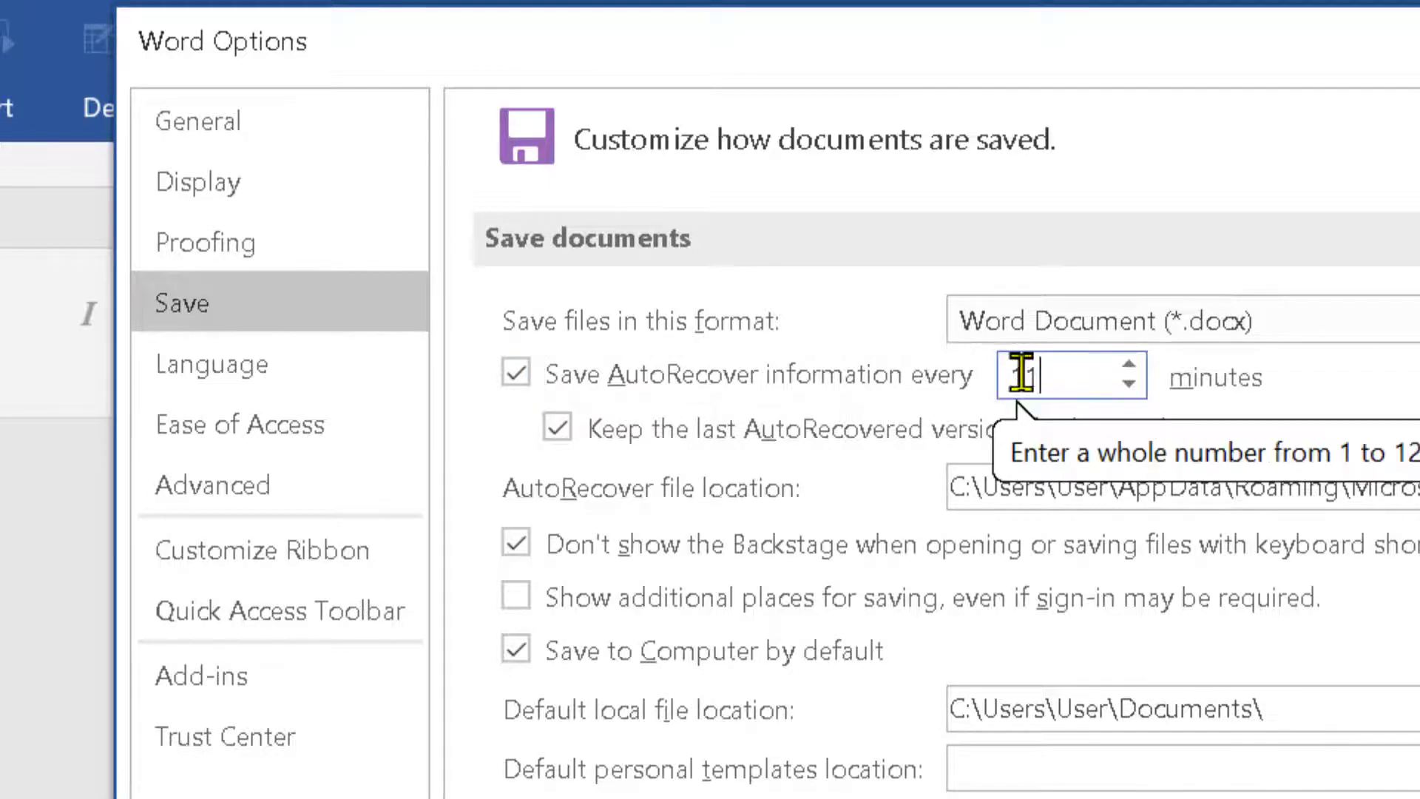
double_click(1016, 376)
type("1")
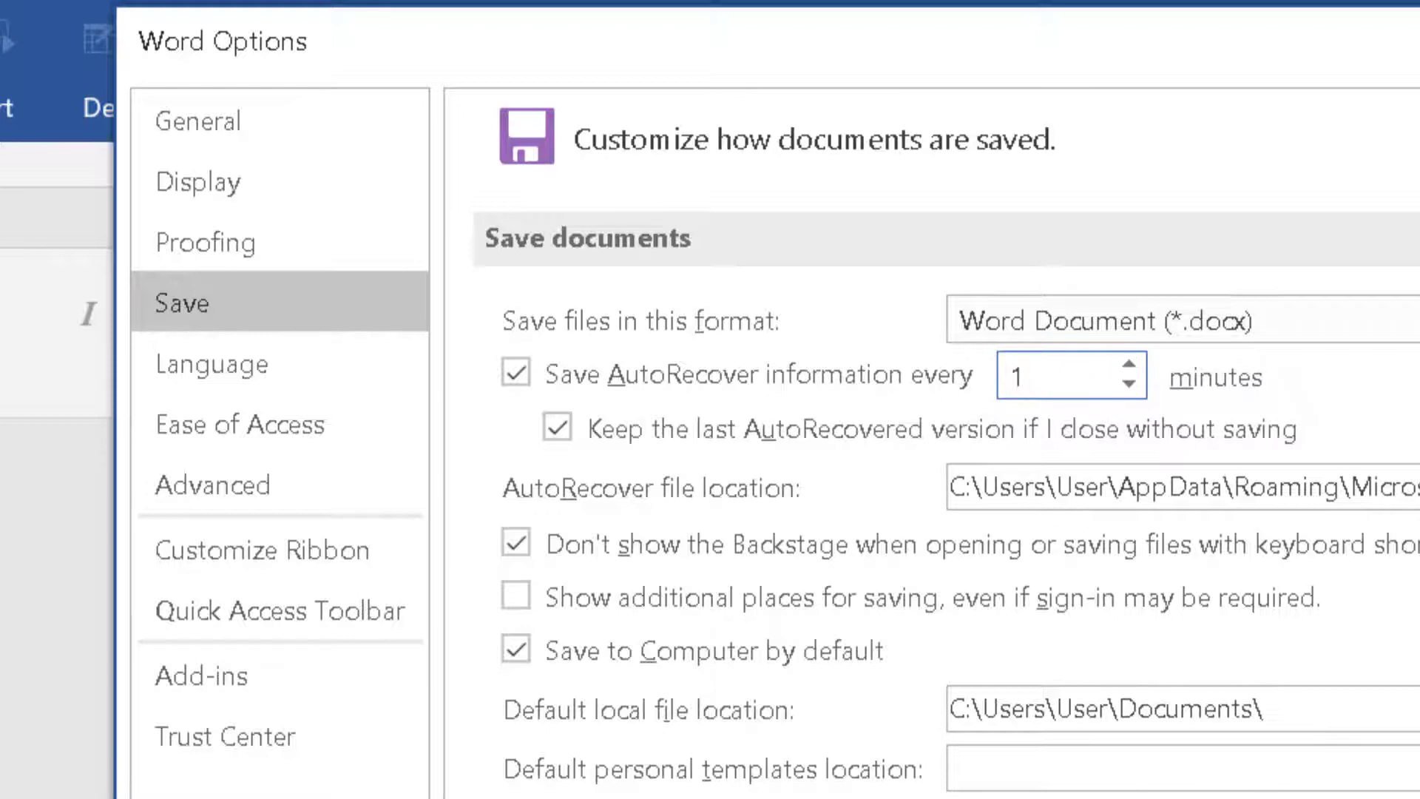
type("20")
double_click(1003, 374)
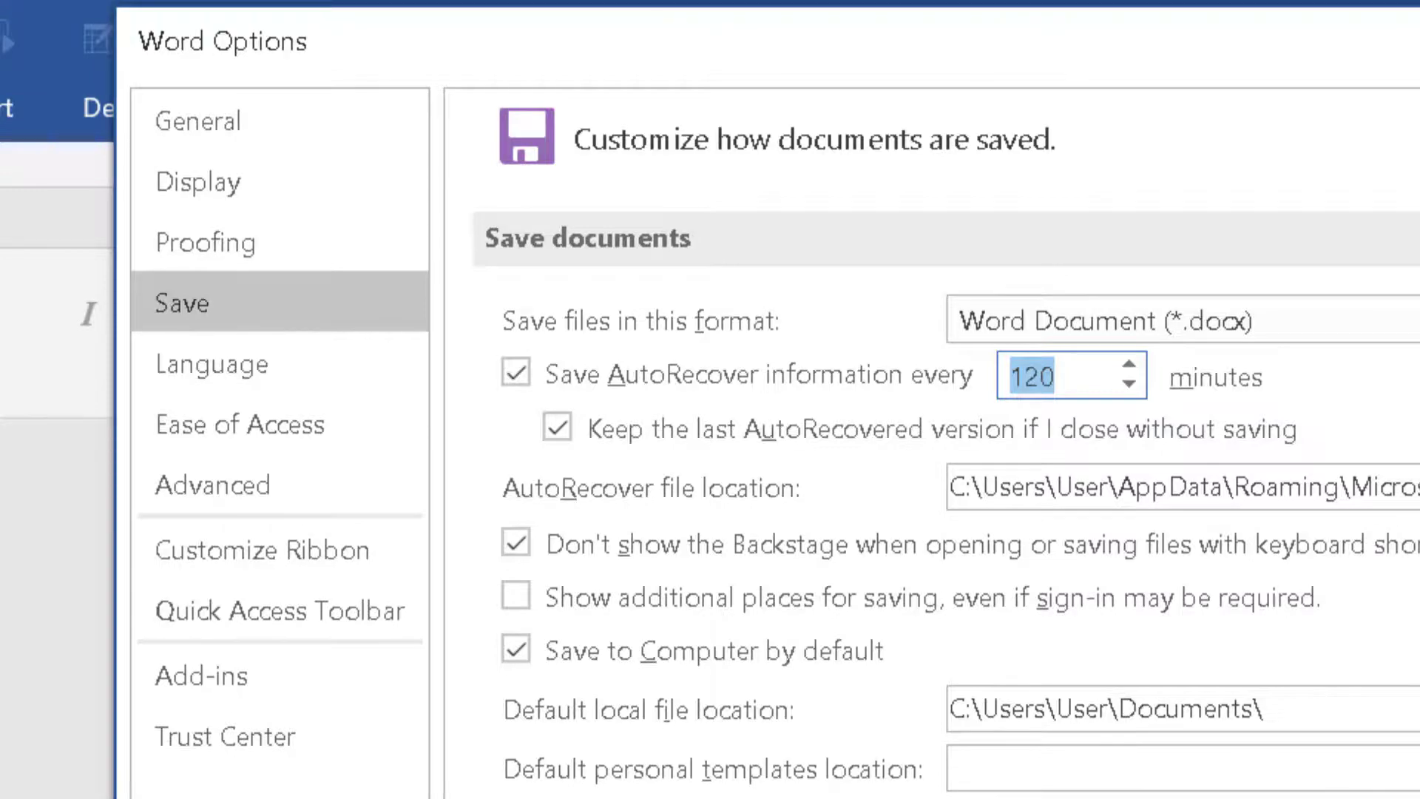
type("1")
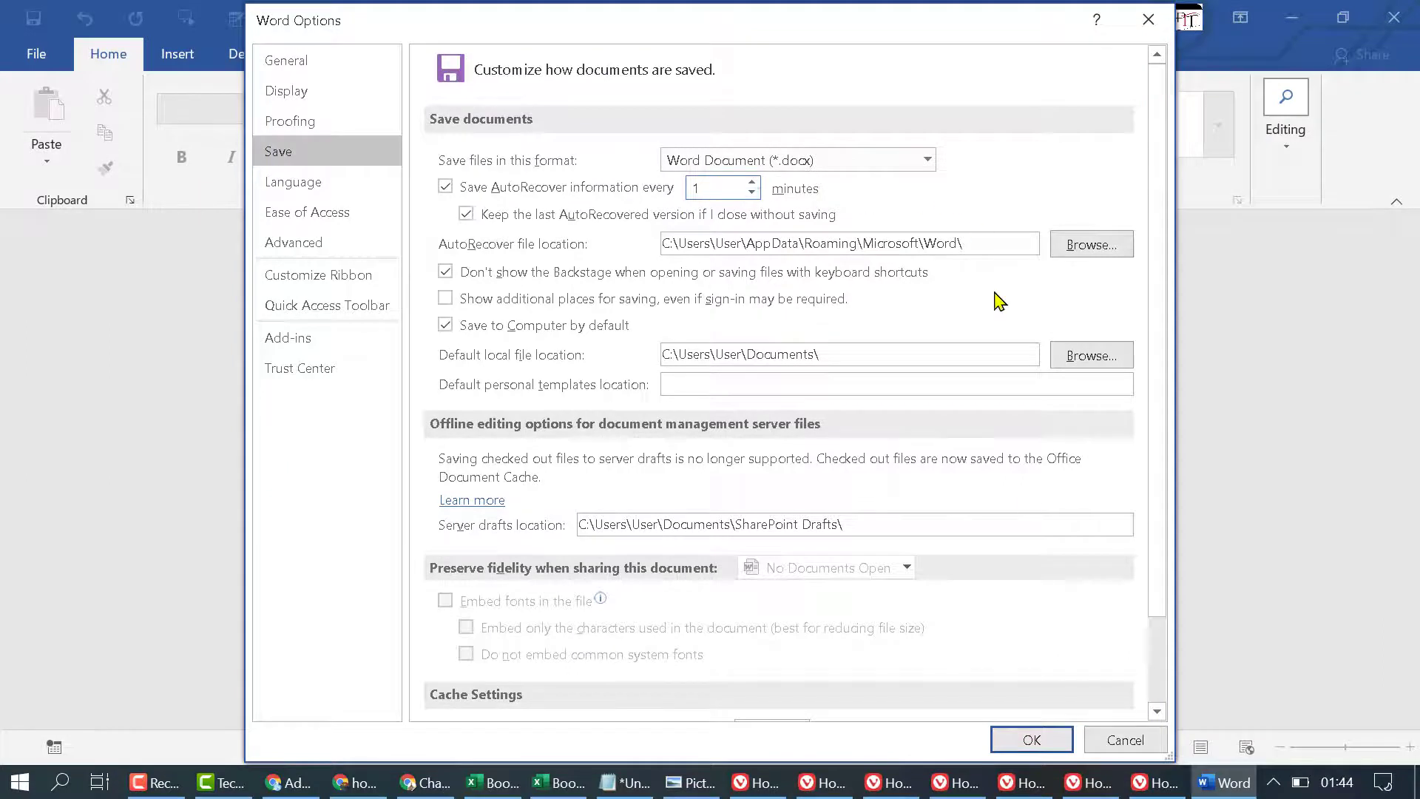
Step: Apply the 1-minute AutoRecover setting with OK, closing Word Options
left_click(1033, 741)
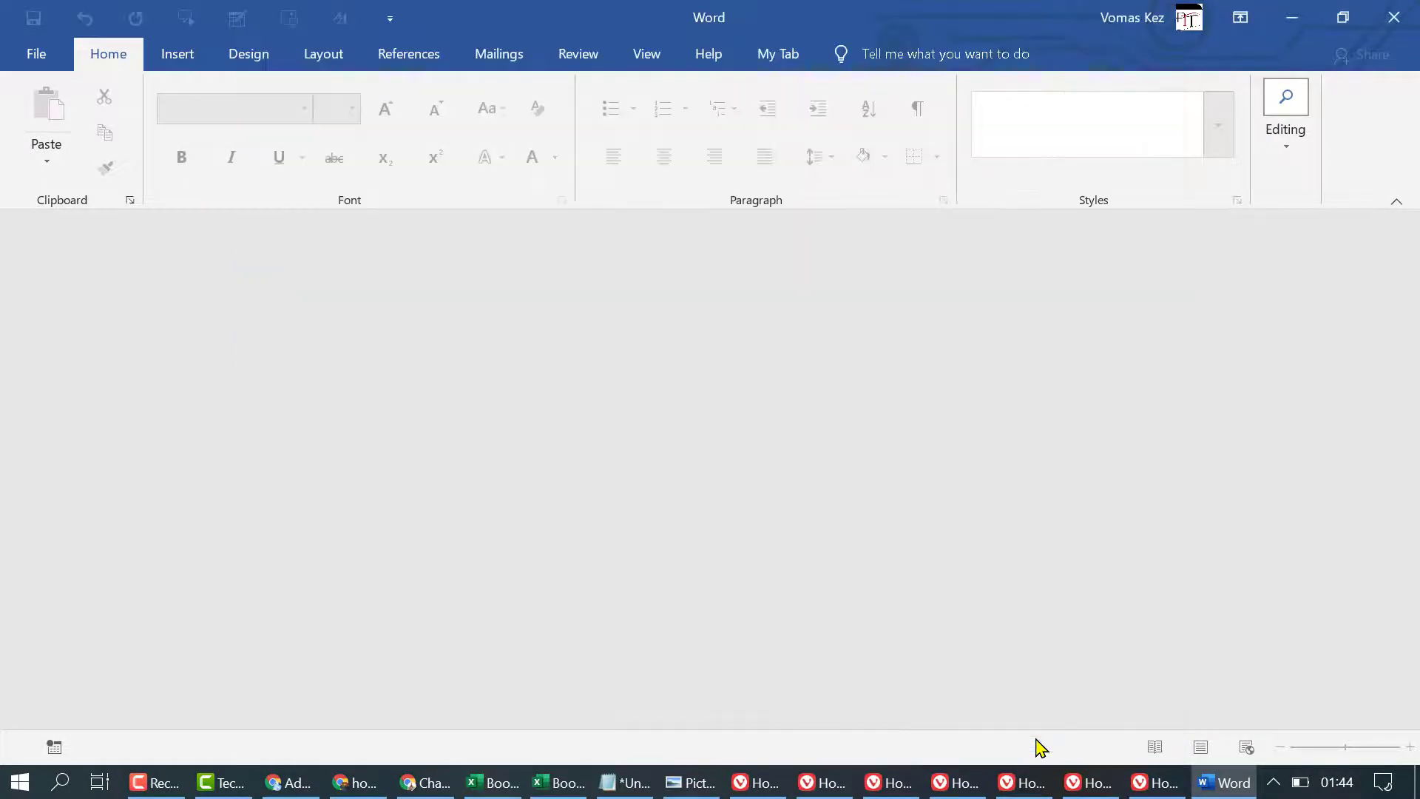